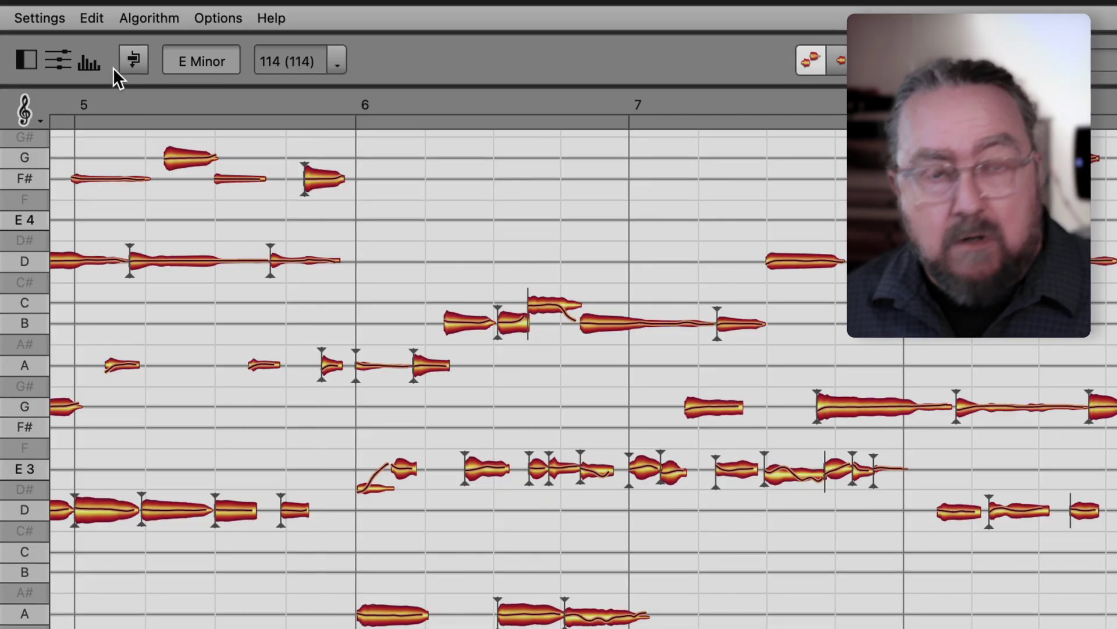
Open the Sound Editor on the guitar and drag Brilliance fully down to -100%.
click(88, 63)
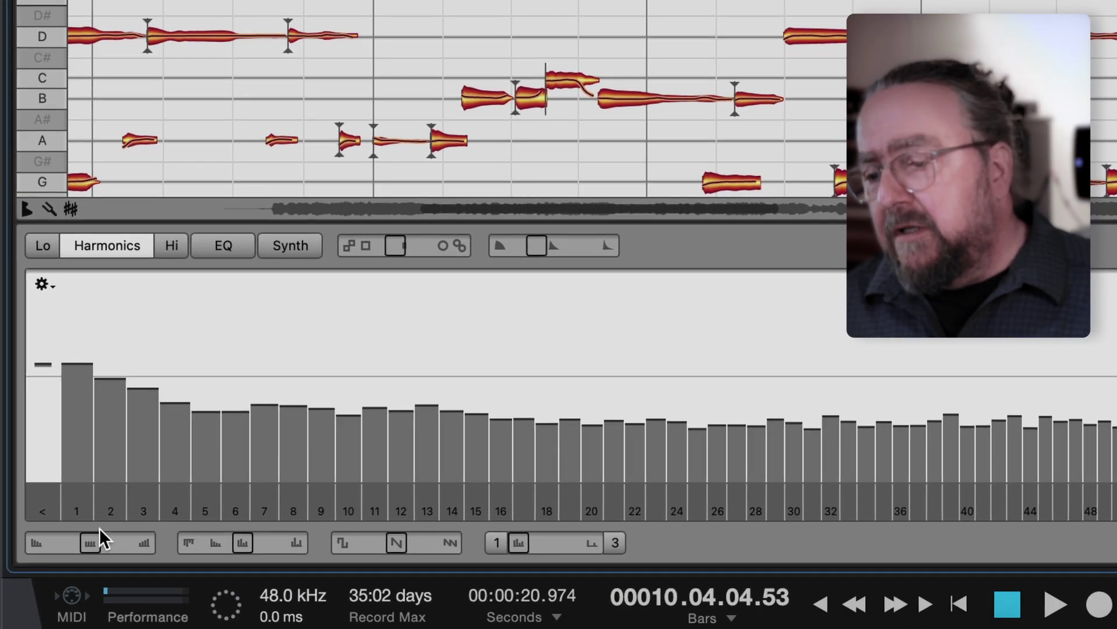
drag(92, 540, 13, 543)
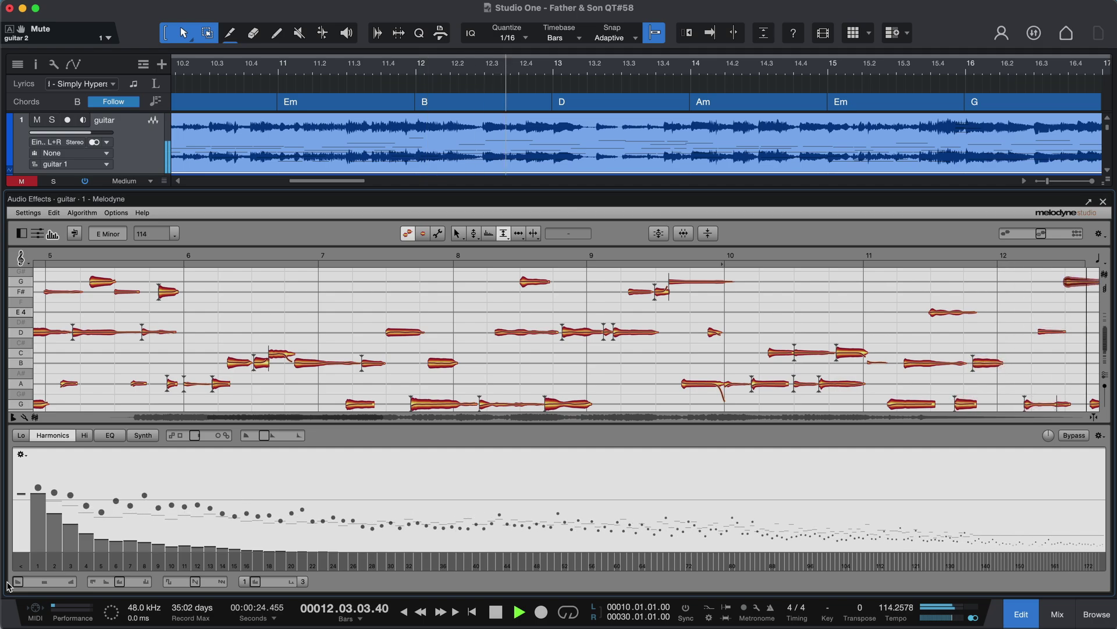
Stop playback, level the harmonic bars back out, and select bars 11–12 on the guitar track.
key(space)
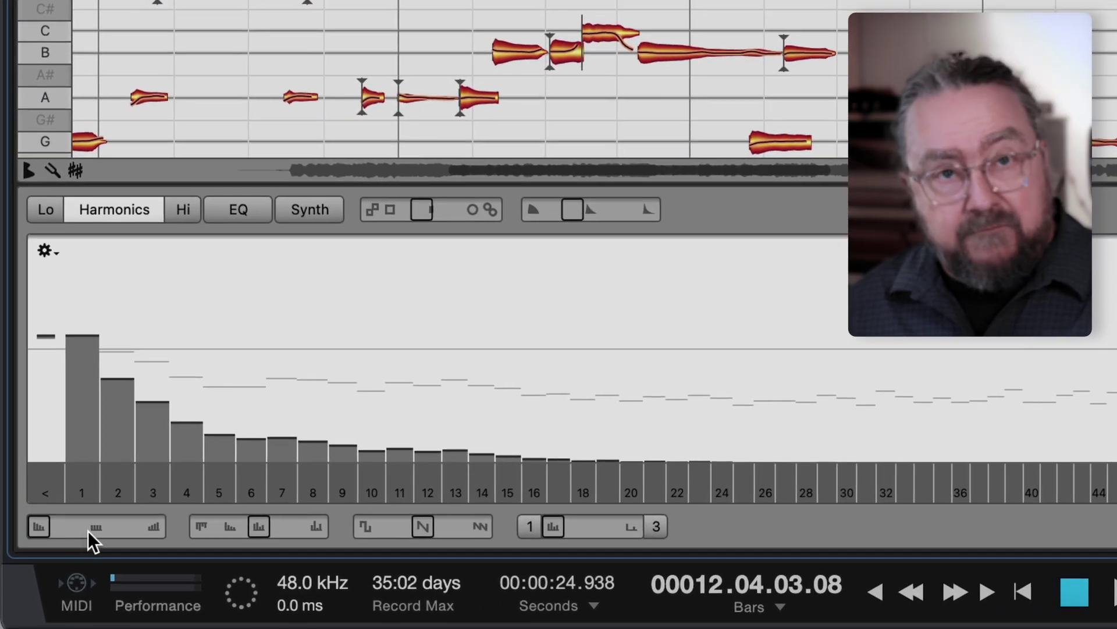
super+click(96, 527)
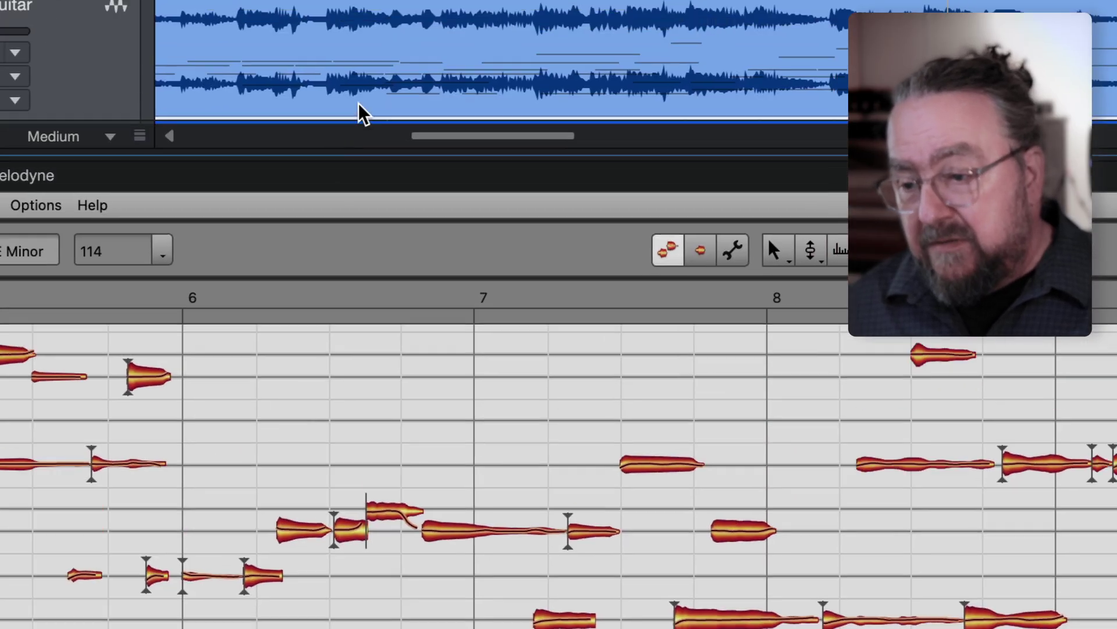
drag(387, 19, 684, 67)
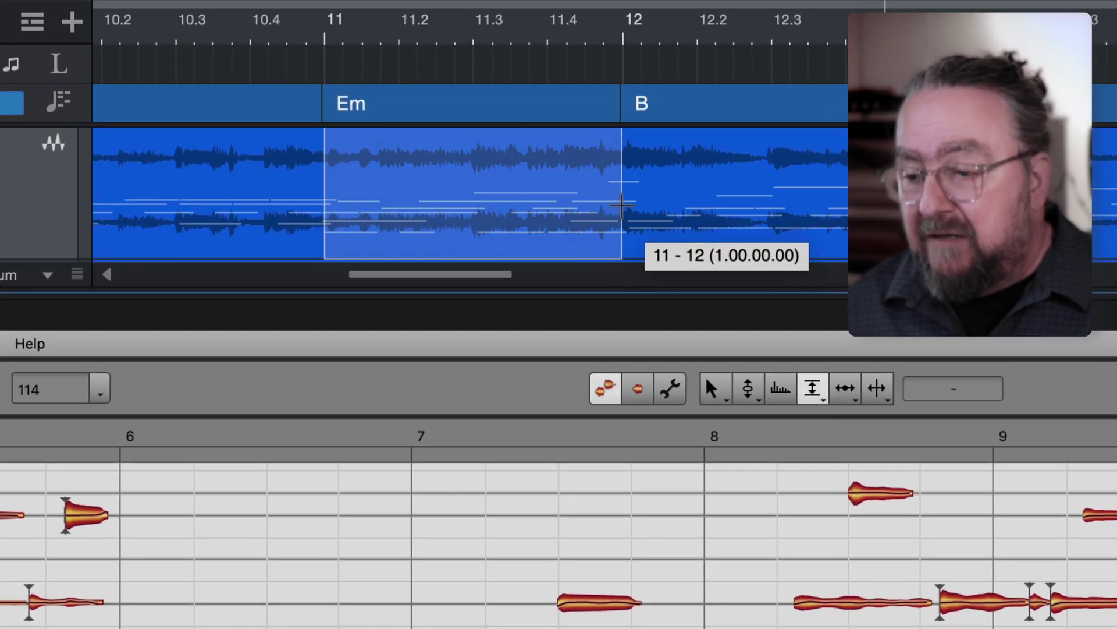
drag(621, 205, 622, 205)
Split bars 11–12 into their own event and apply Separate Shared Copies to it.
click(491, 168)
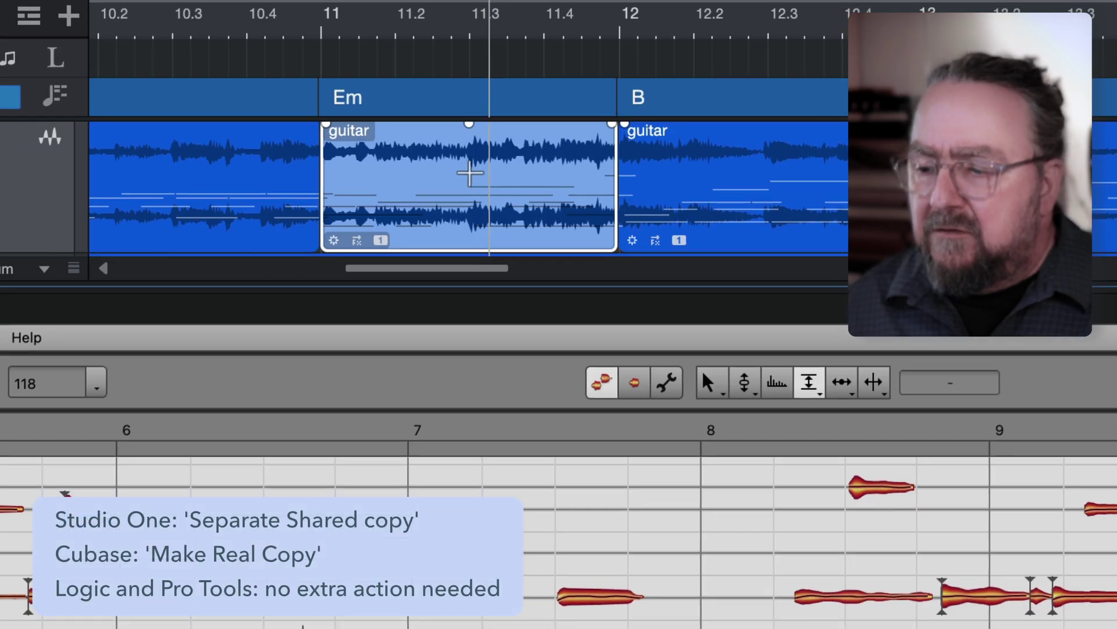
right_click(470, 173)
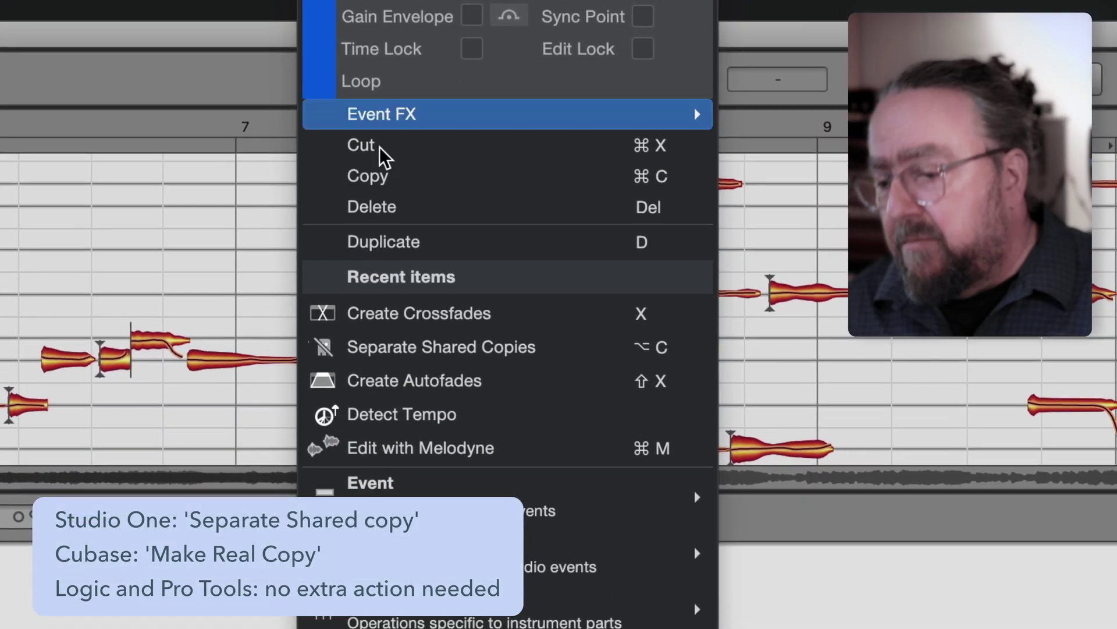
mouse_move(640, 506)
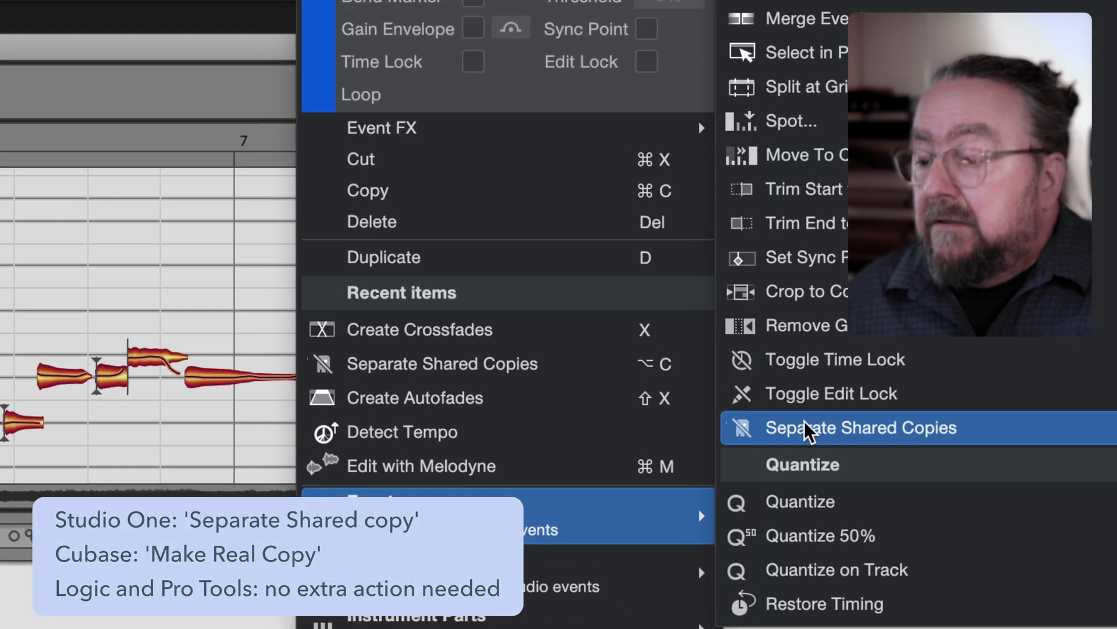
click(801, 411)
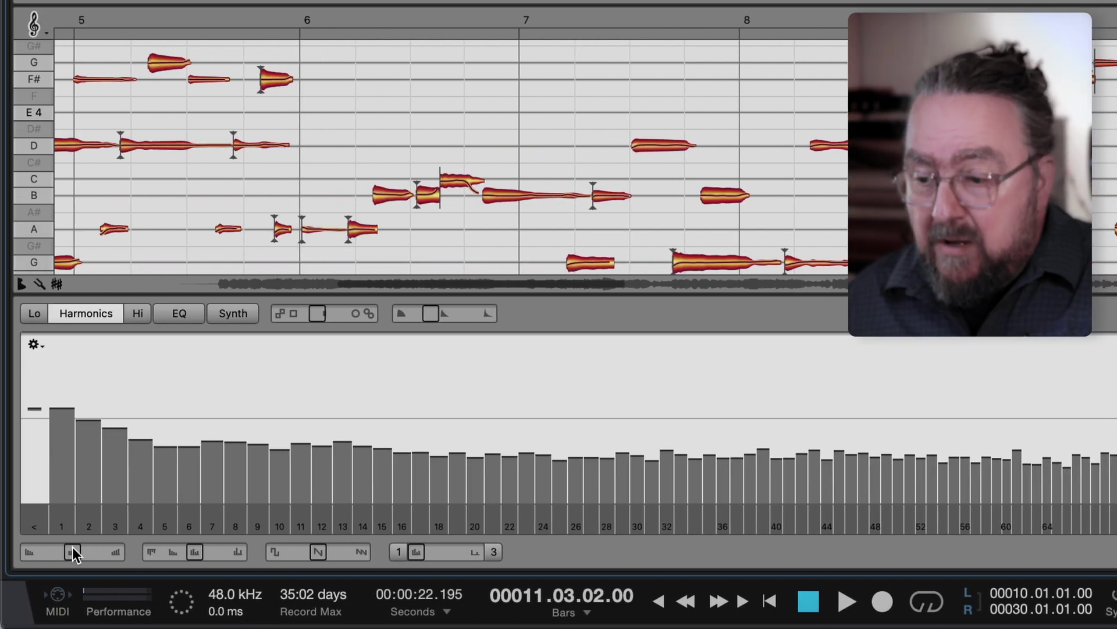
Set the bars 11–12 event's Brilliance to -100% and play from just past bar 10.
drag(72, 552, 4, 551)
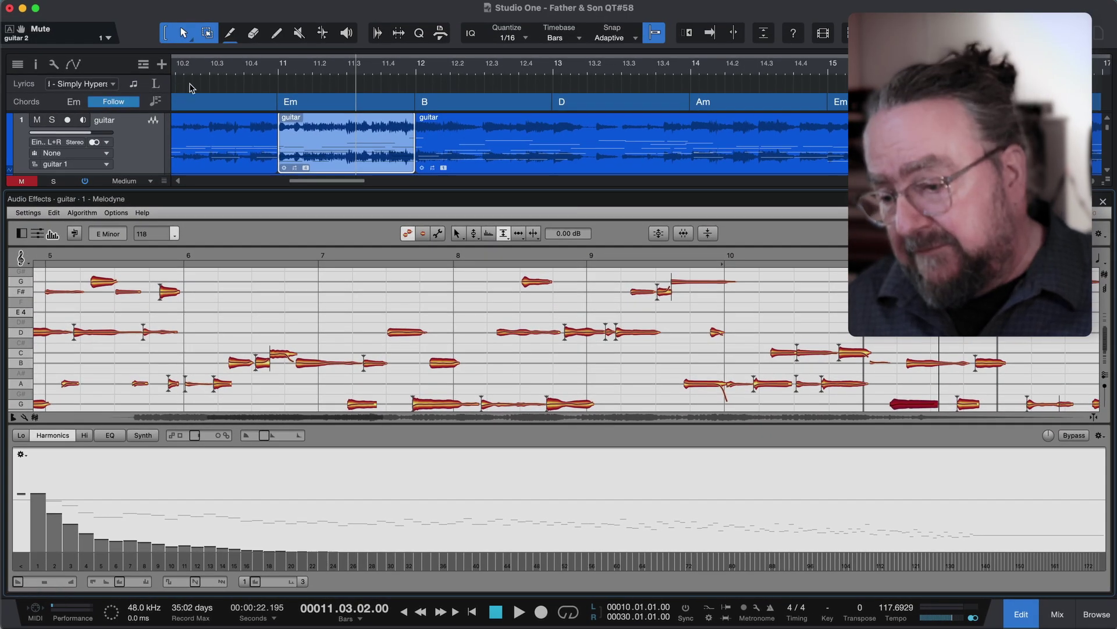
click(198, 77)
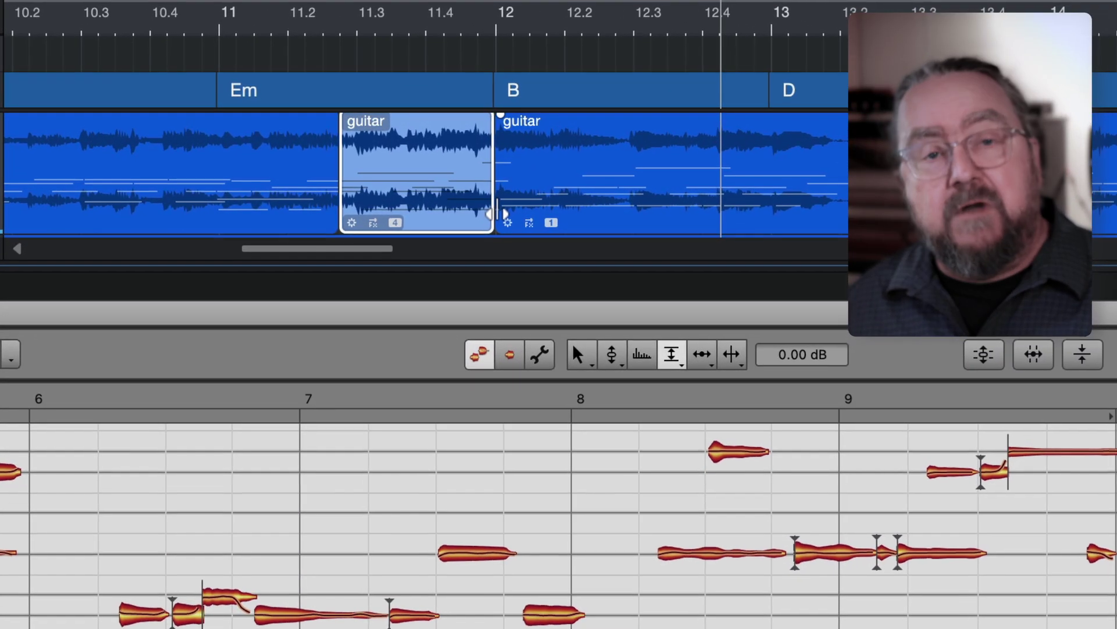
Trim the separated event to a short slice, audition it, and crossfade its start edge.
drag(501, 214, 423, 214)
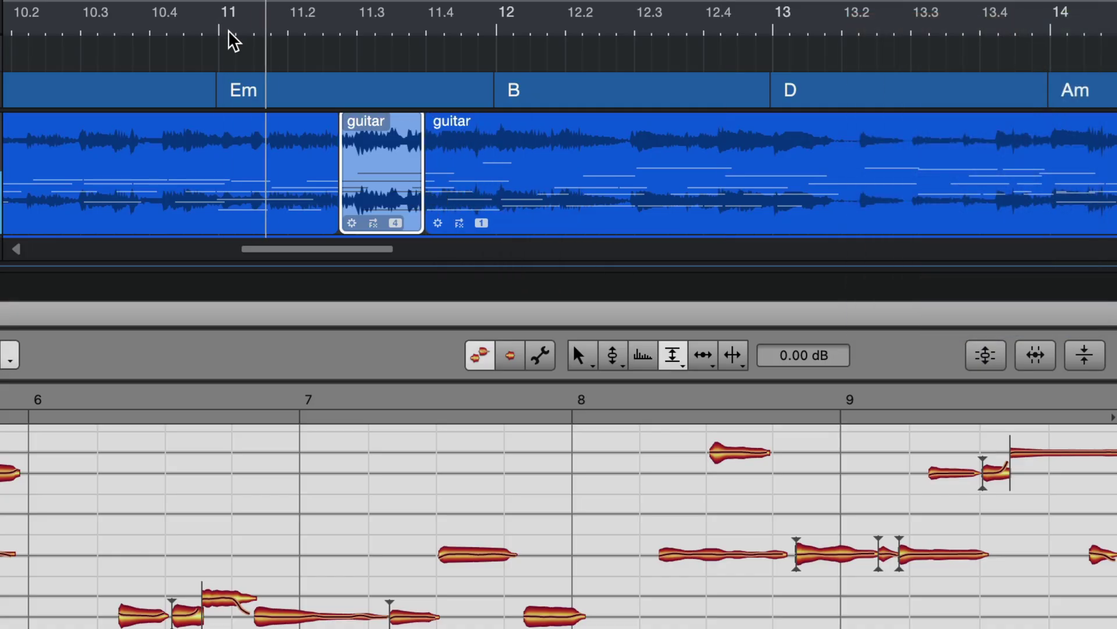
key(space)
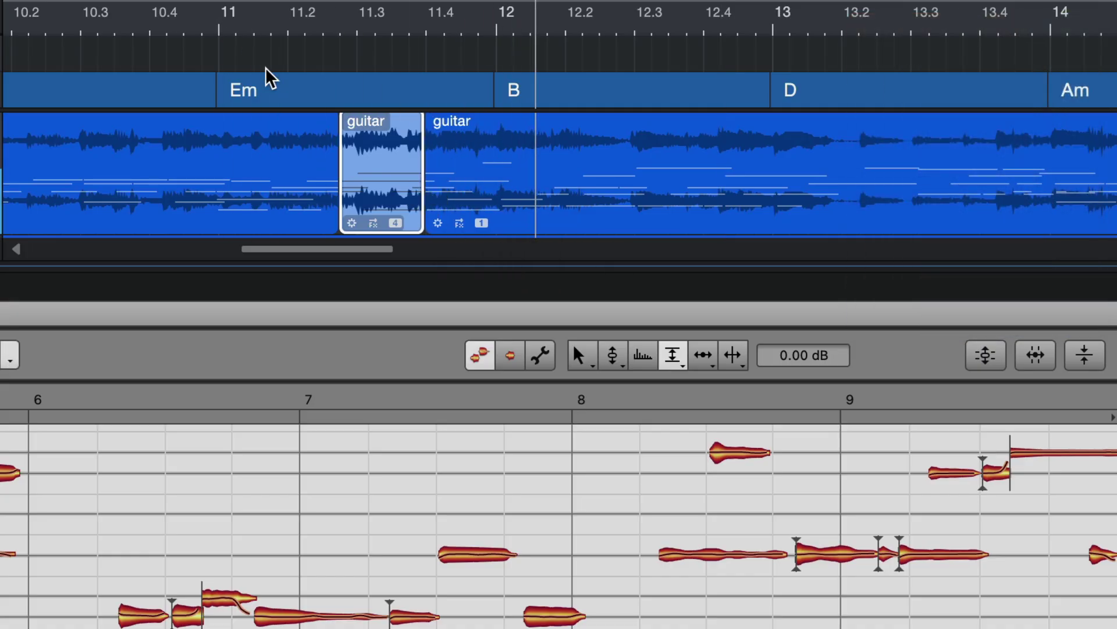
drag(321, 155, 443, 150)
key(x)
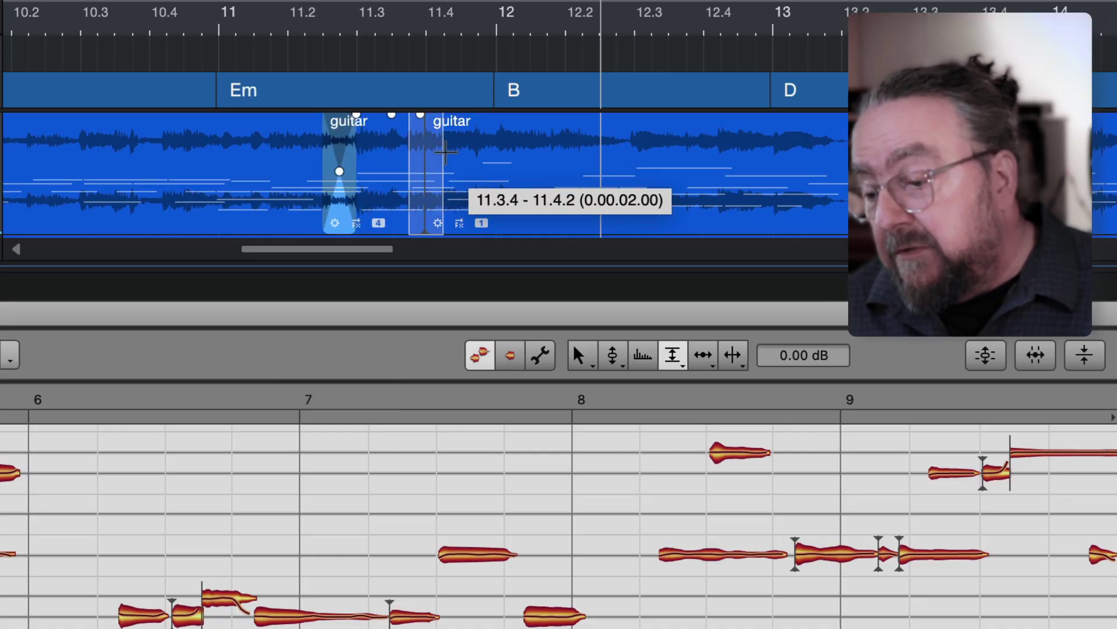
key(x)
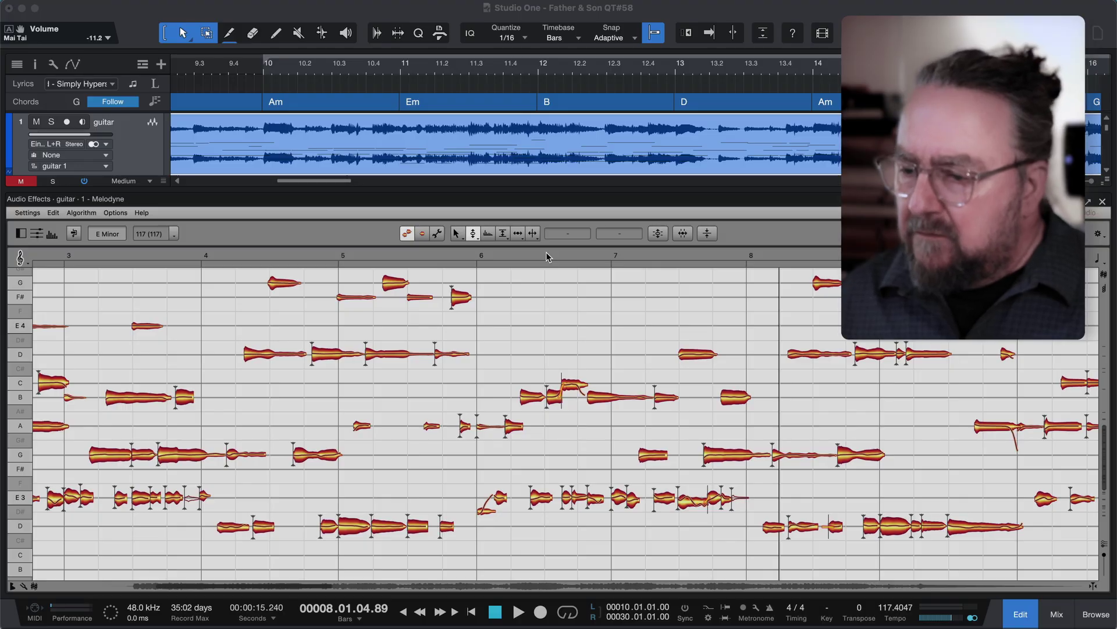
Play from bar 6, then mute the notes just before bar 8 with the Amplitude tool.
click(477, 255)
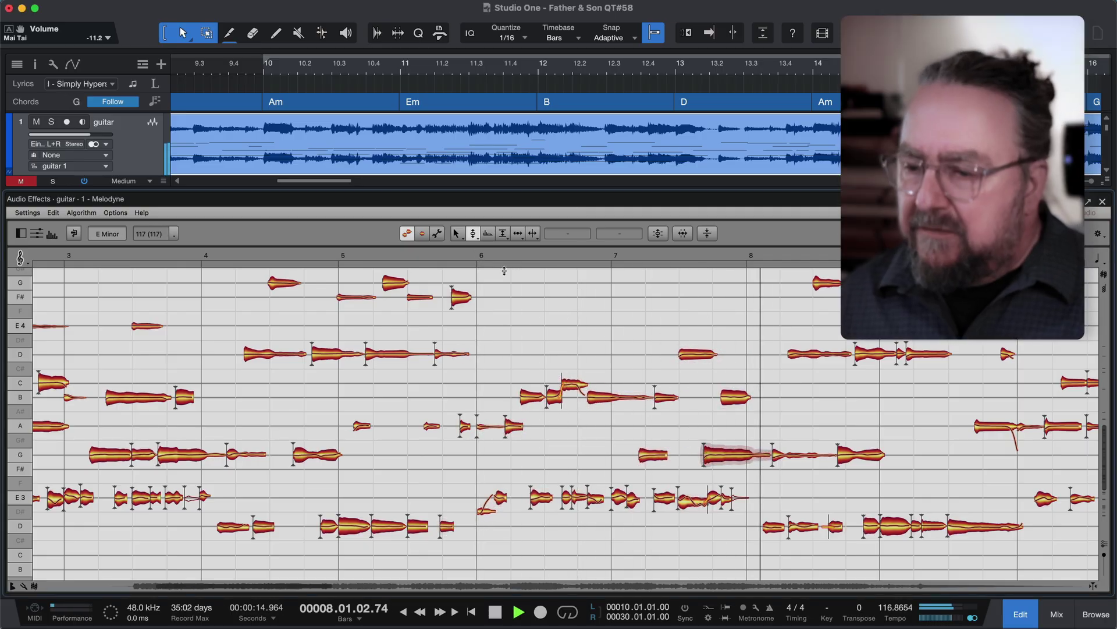
click(735, 398)
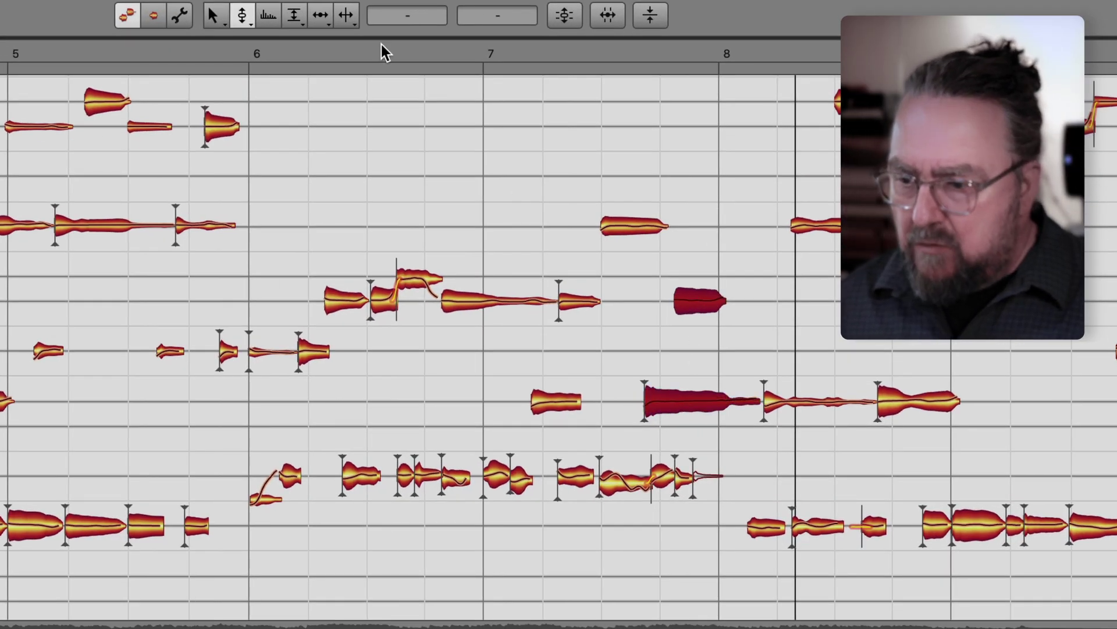
click(294, 17)
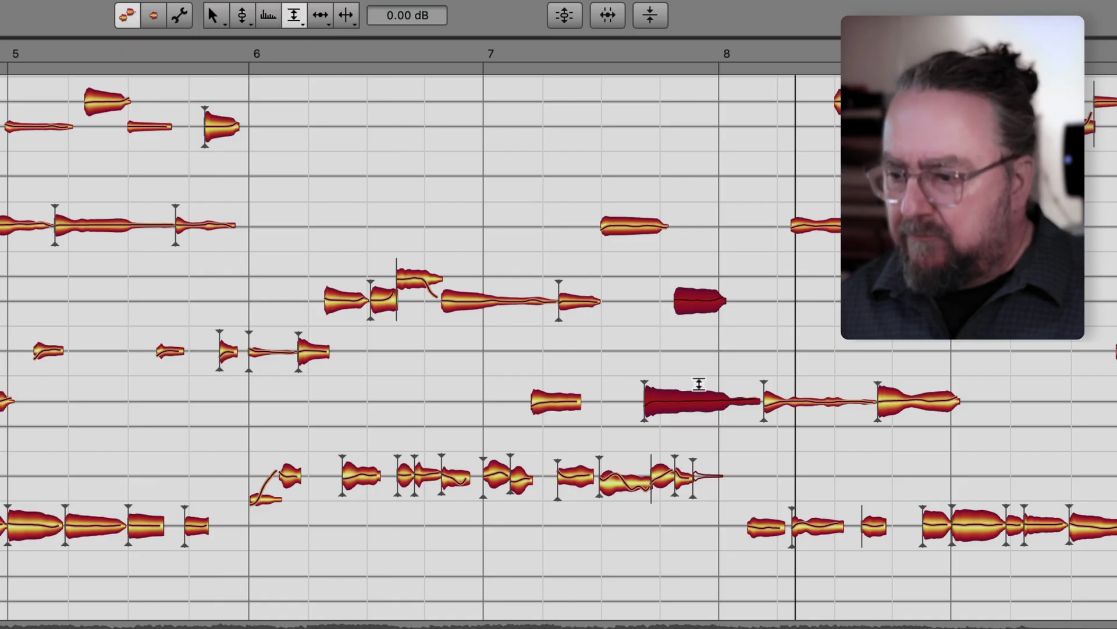
double_click(701, 296)
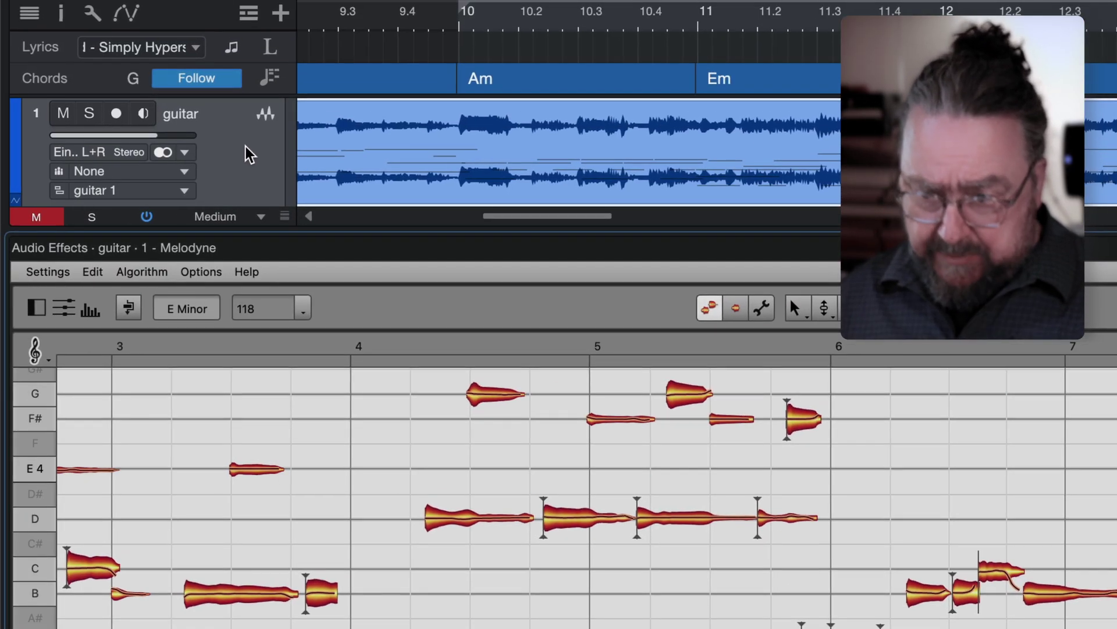
Duplicate the guitar track and apply Separate Shared Copies to the copy's audio event.
right_click(245, 147)
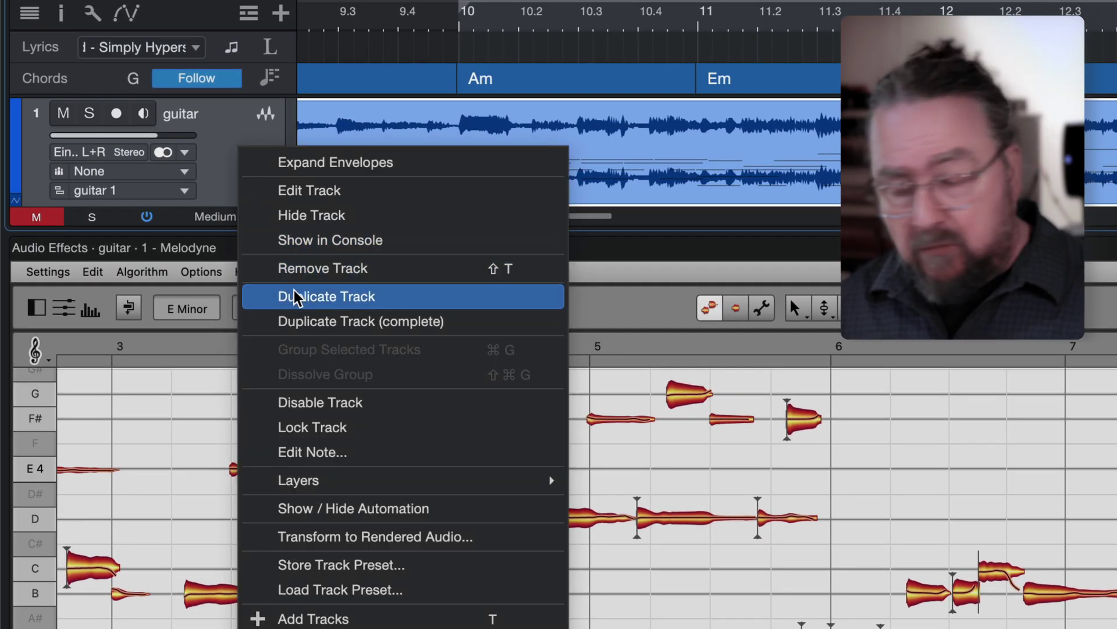
click(303, 323)
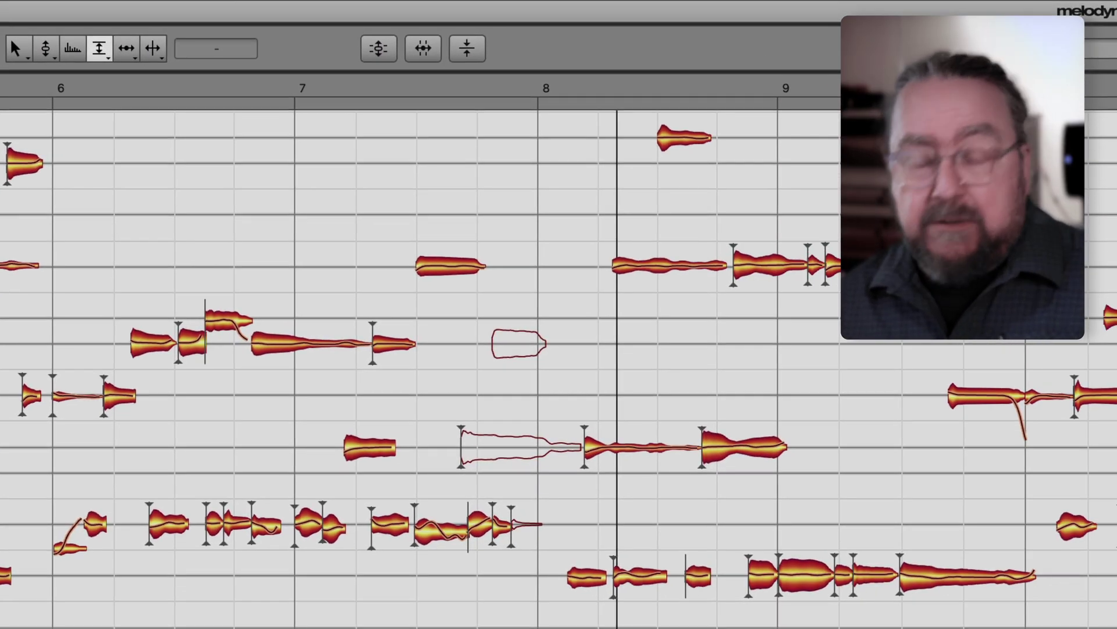
right_click(55, 274)
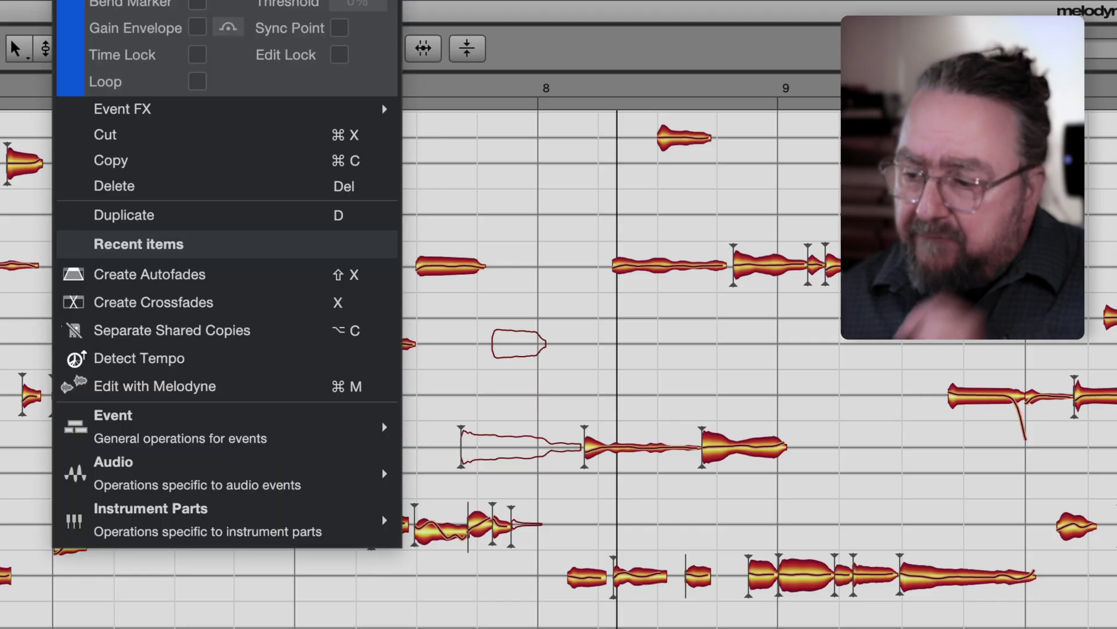
click(194, 330)
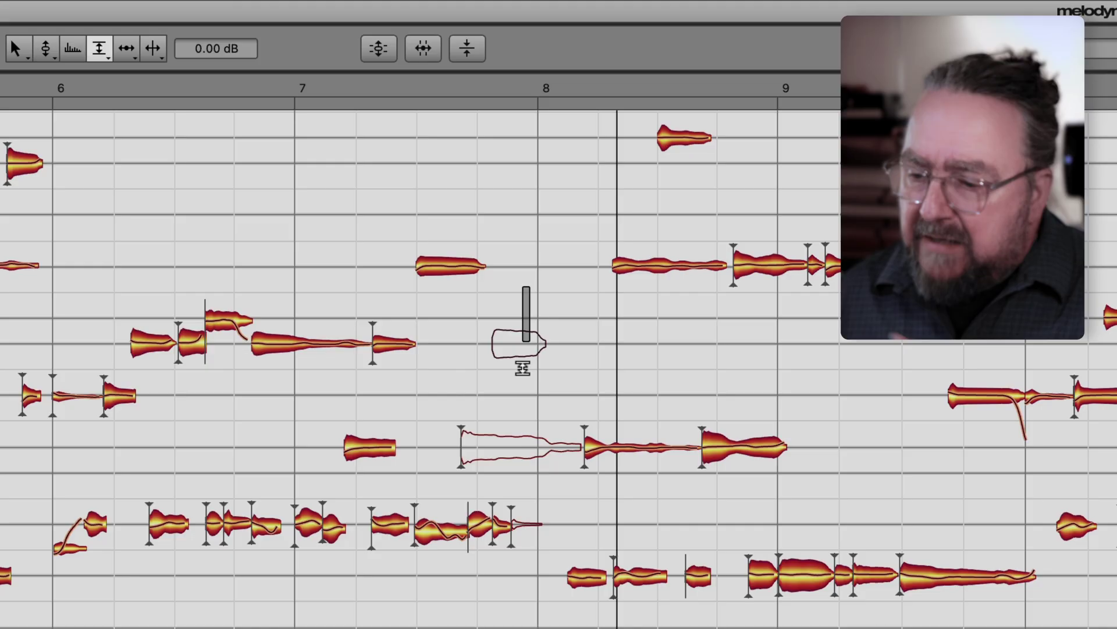
Restore the two notes before bar 8 to full volume, invert the selection, and mute all other notes.
drag(522, 461, 511, 449)
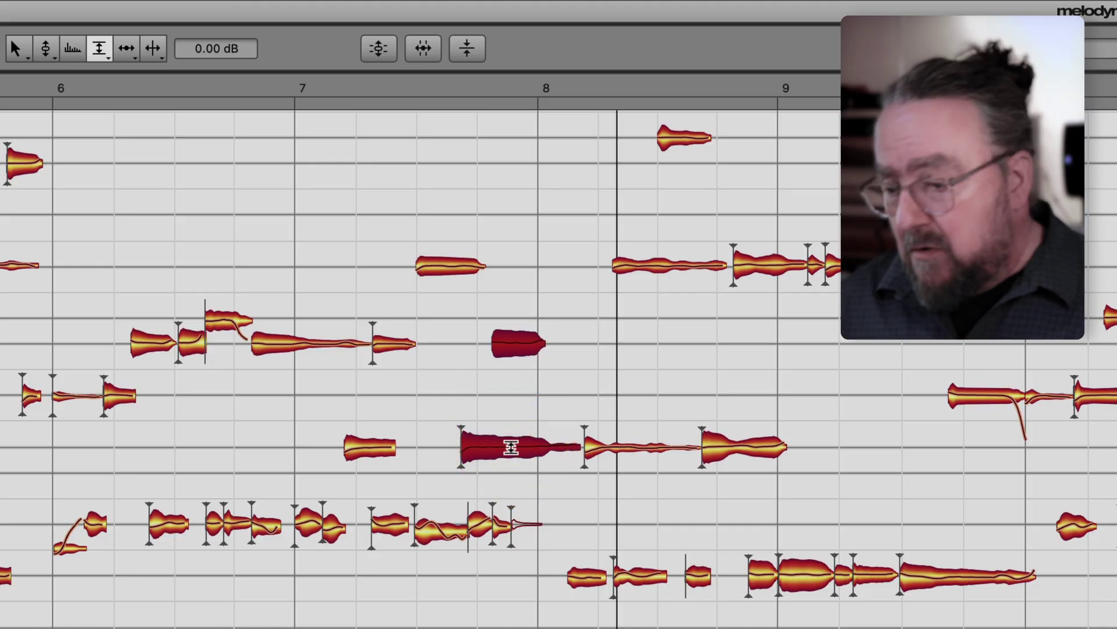
right_click(511, 447)
mouse_move(505, 337)
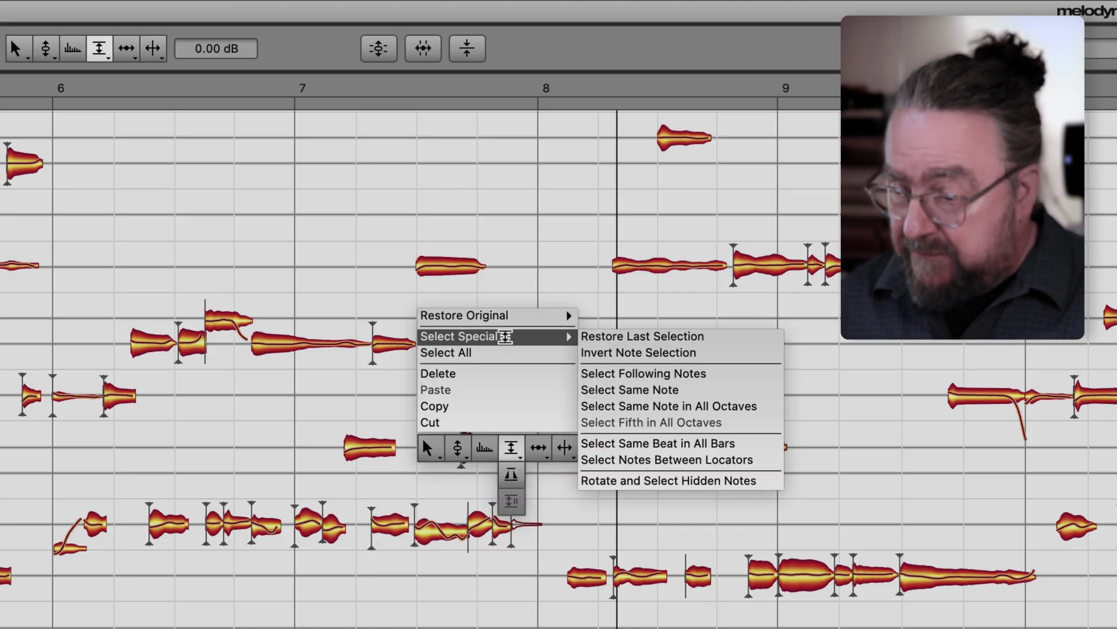
click(609, 352)
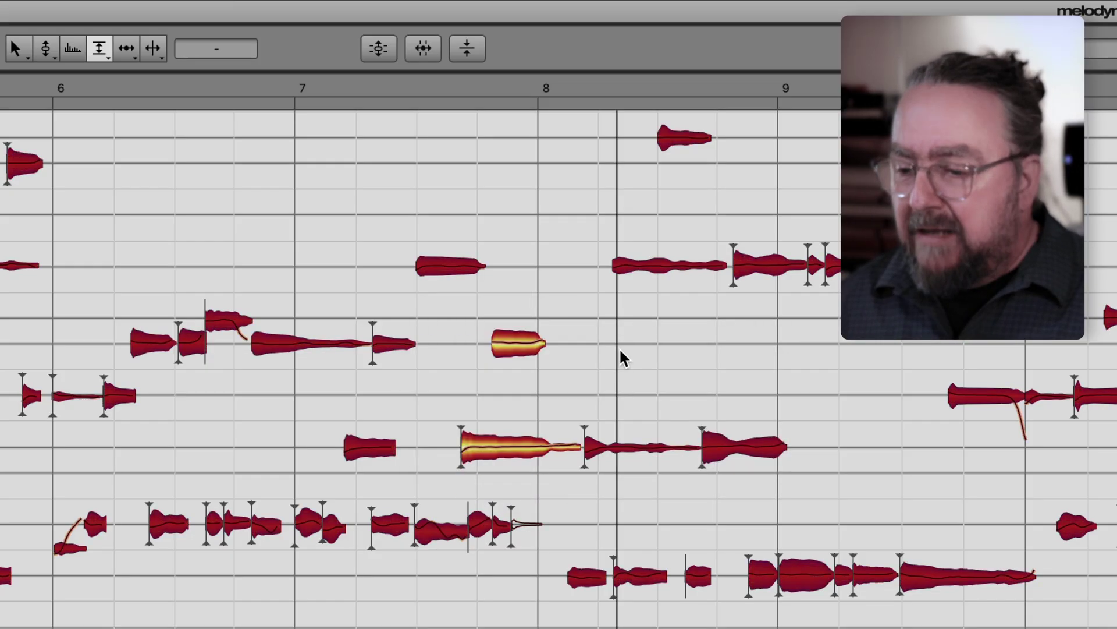
click(626, 256)
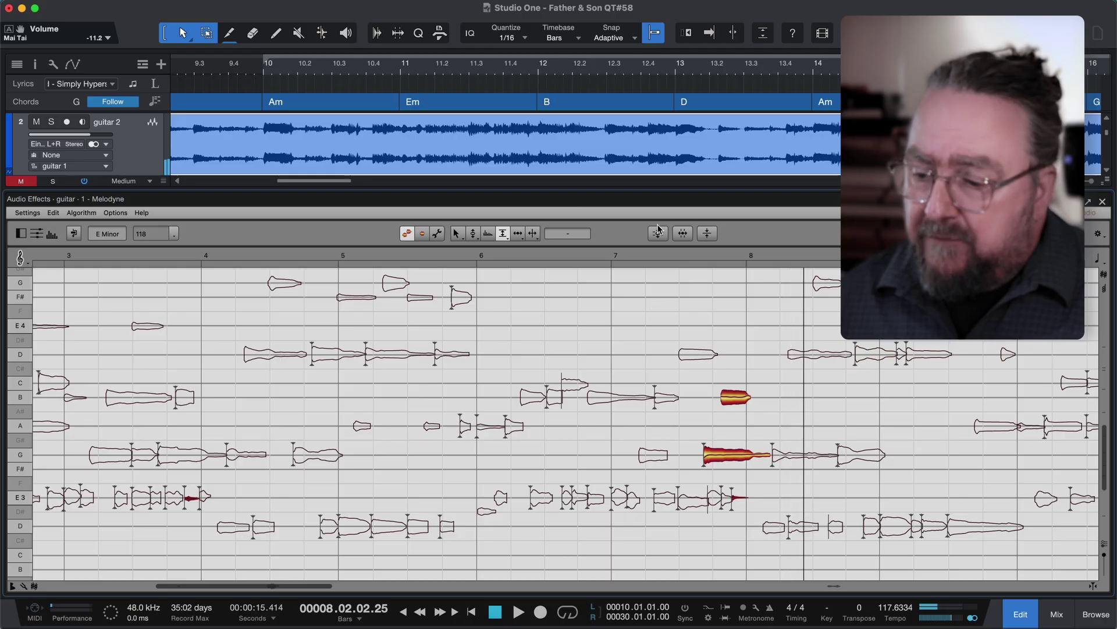
scroll(668, 134, up, 1)
click(655, 160)
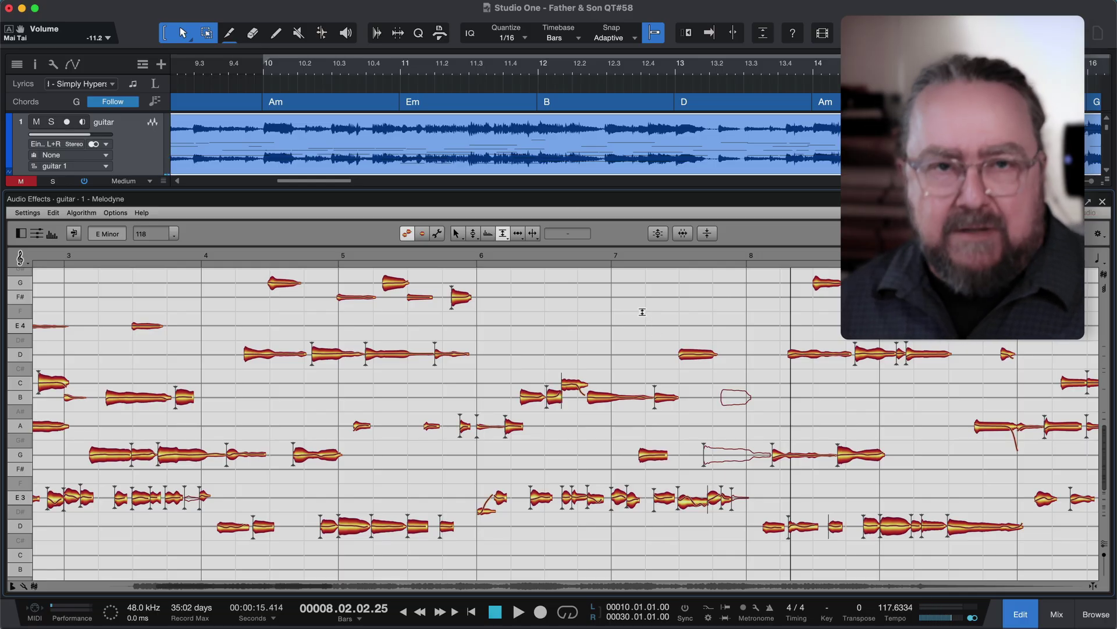
key(space)
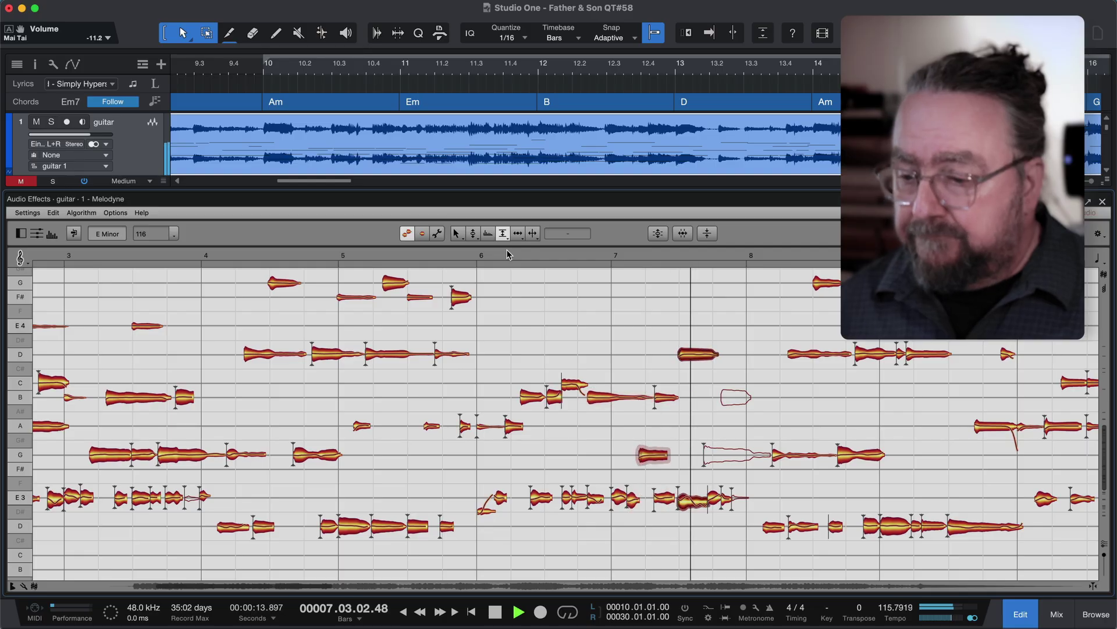
key(space)
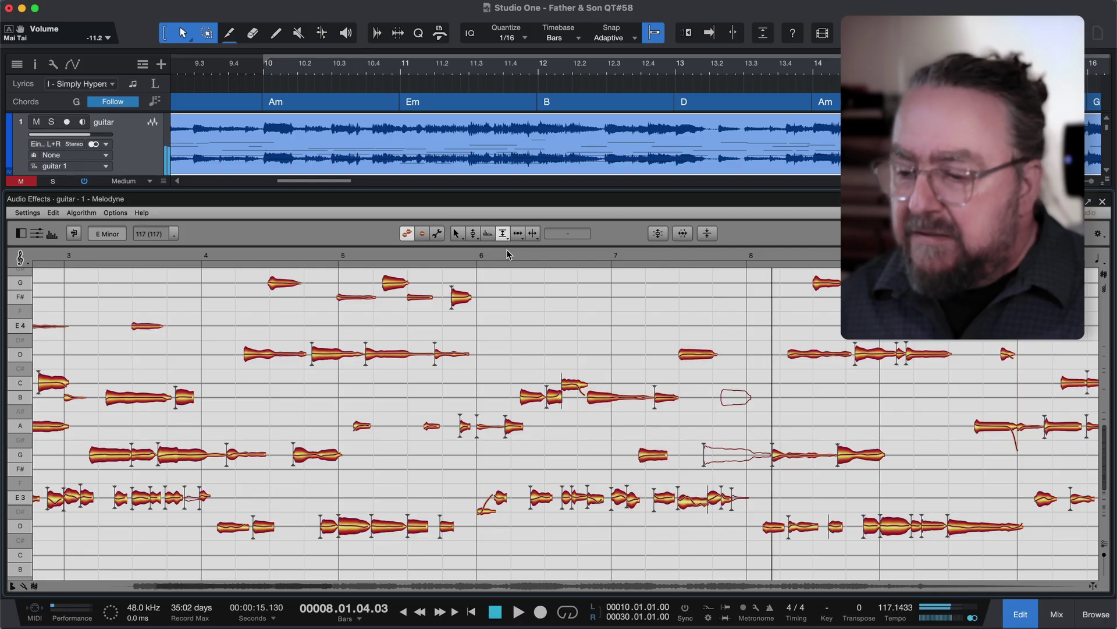
scroll(565, 152, down, 2)
Set the copied track's Harmonics Odd/Even to +61% and audition from bar 6.
click(568, 160)
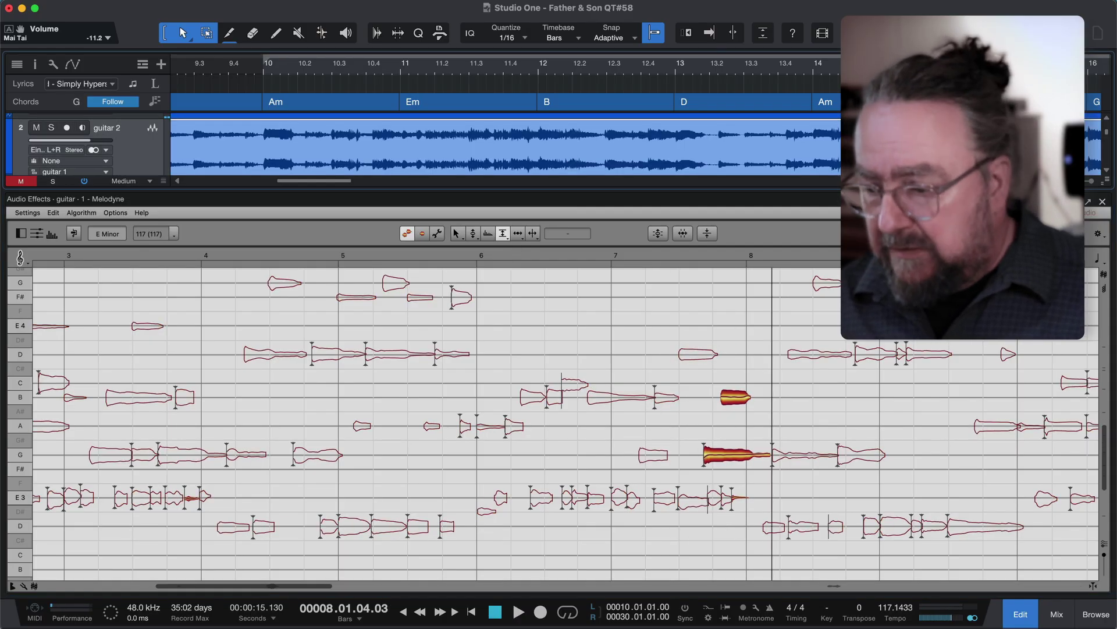
click(52, 235)
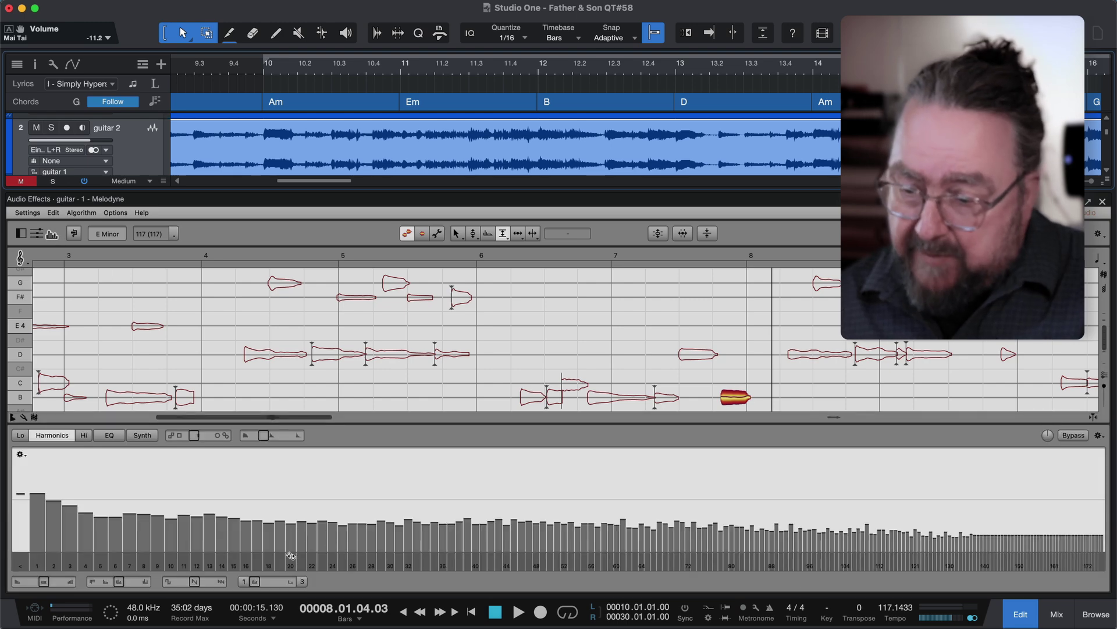
drag(199, 583, 257, 585)
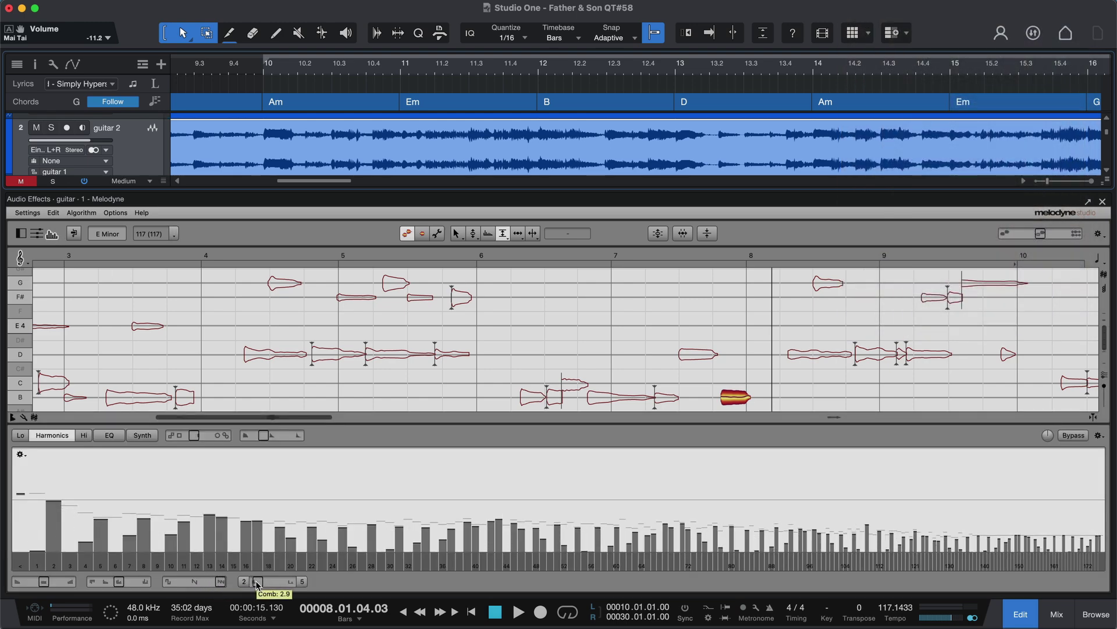
click(519, 257)
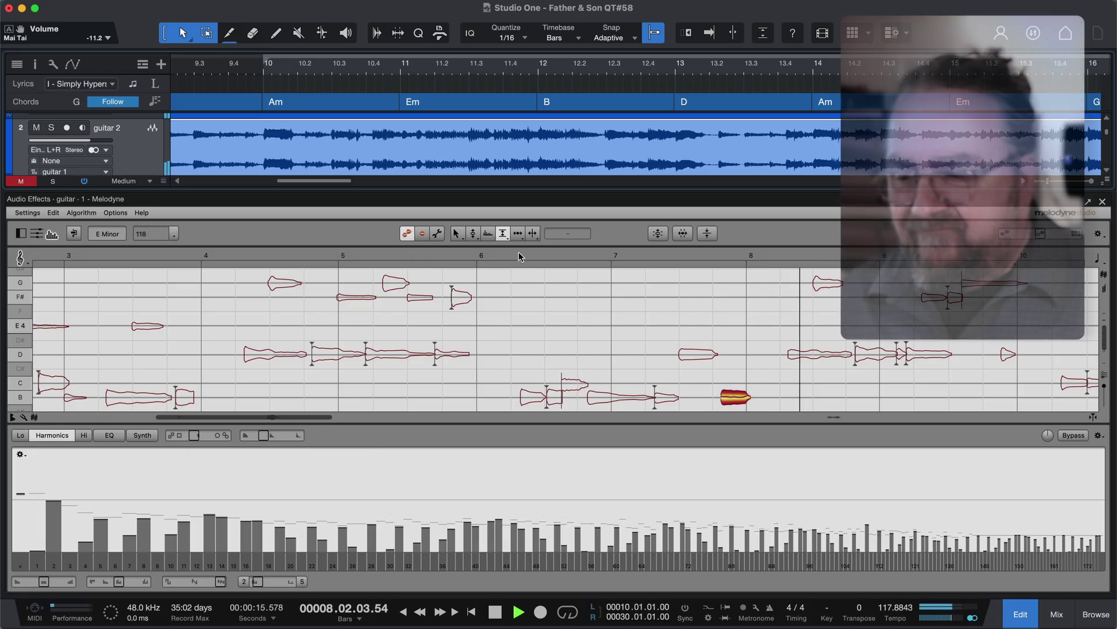
key(space)
Set Synth resynthesis Magnitudes to 72%, draw a rising-then-decaying formant curve, and play from bar 7.
scroll(646, 364, down, 3)
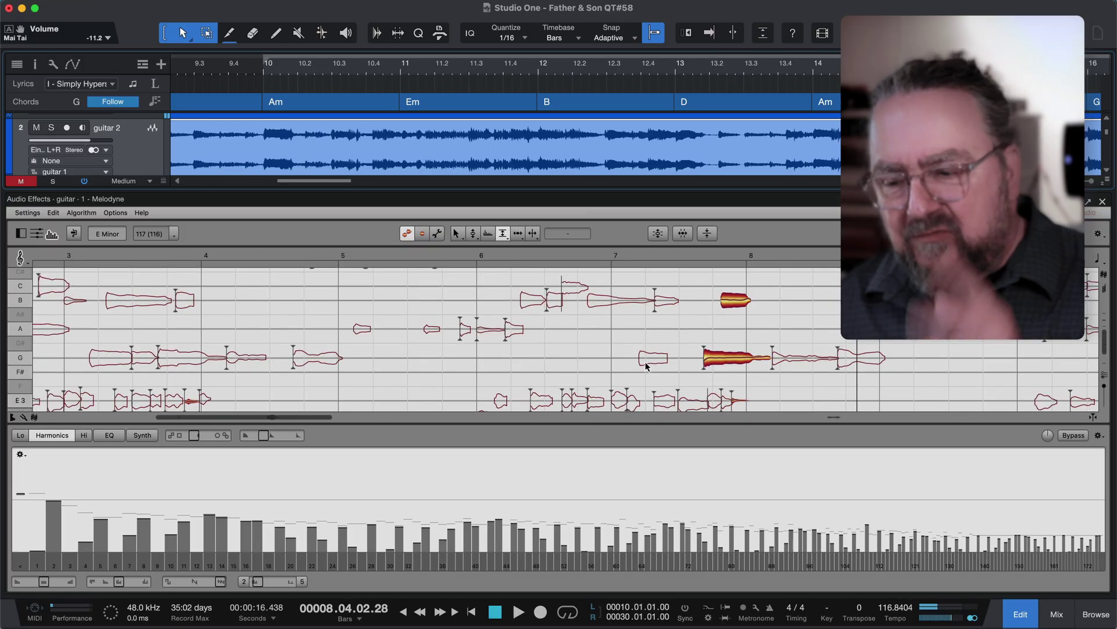
click(142, 435)
drag(76, 584, 117, 585)
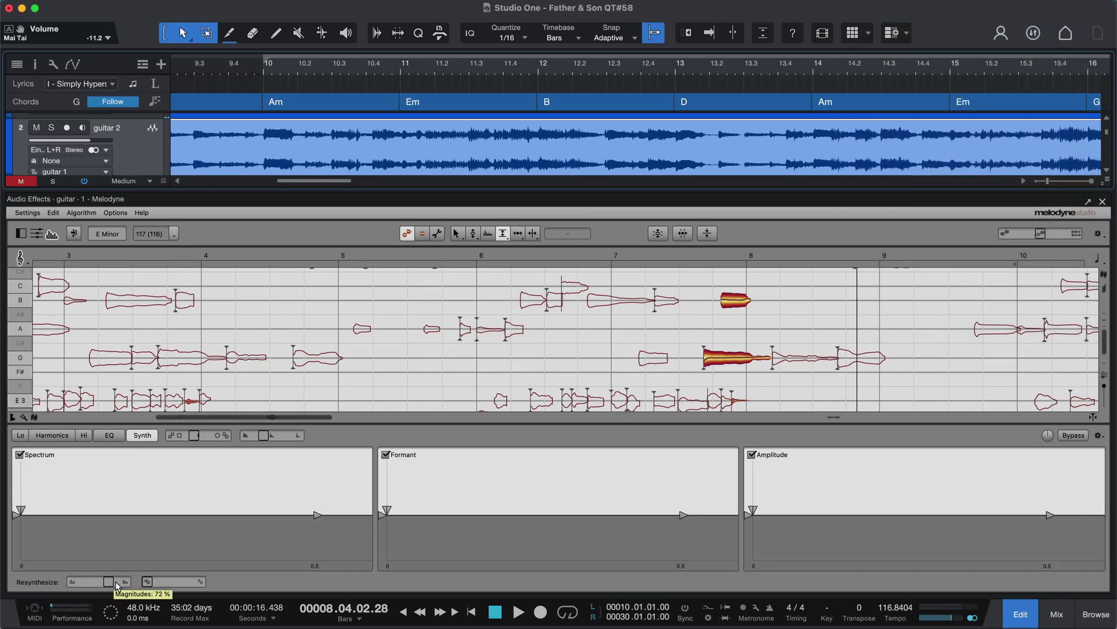
drag(386, 511, 402, 465)
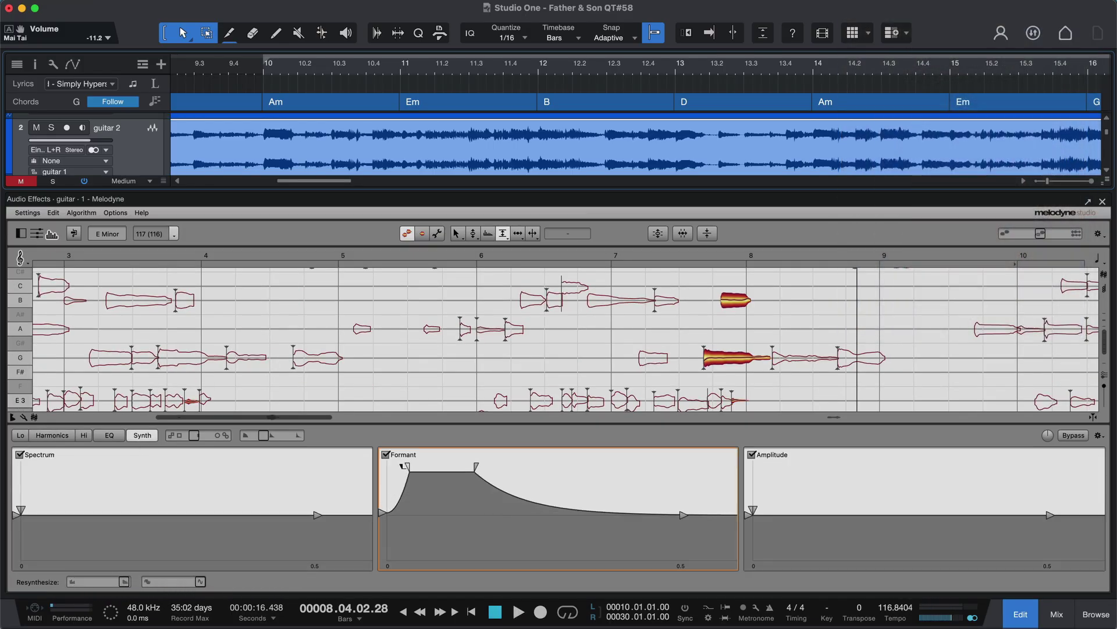
click(601, 254)
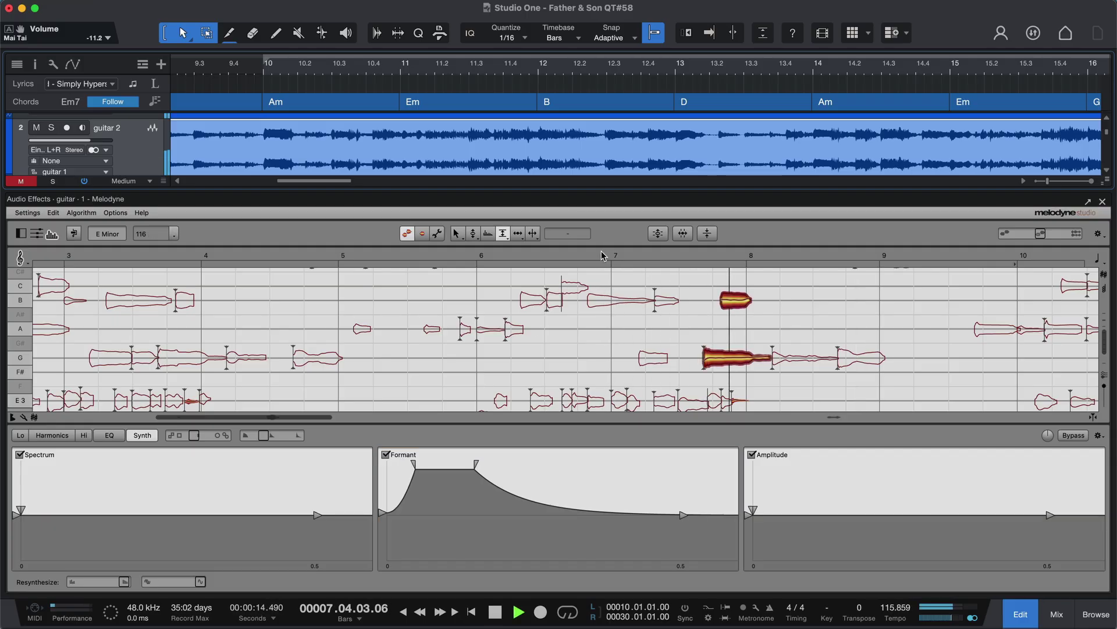